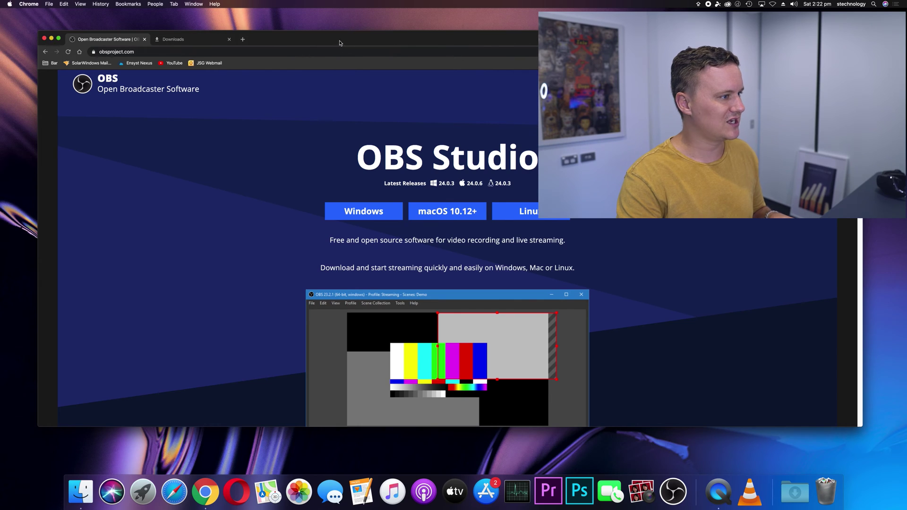
# Step: Download the macOS 10.12+ installer obs-mac-24.0.6.dmg from obsproject.com
pyautogui.moveTo(313, 36); pyautogui.dragTo(328, 36)
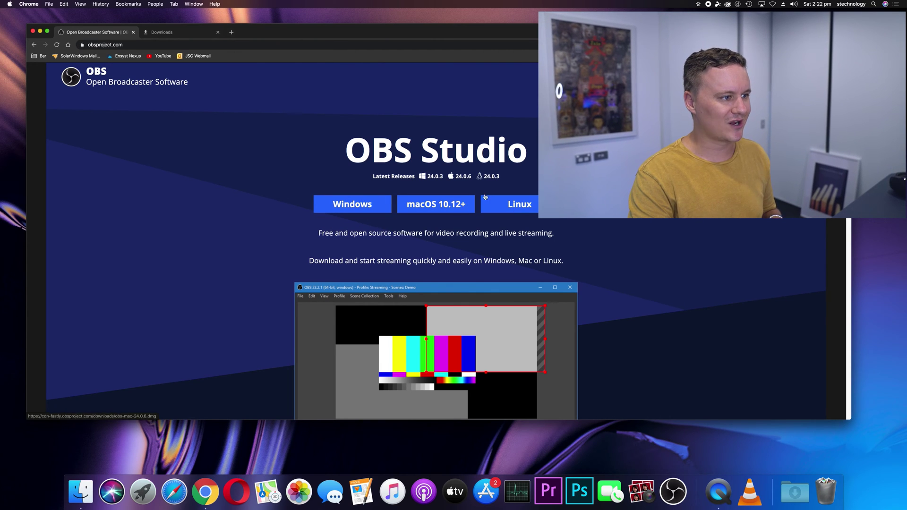
pyautogui.click(436, 205)
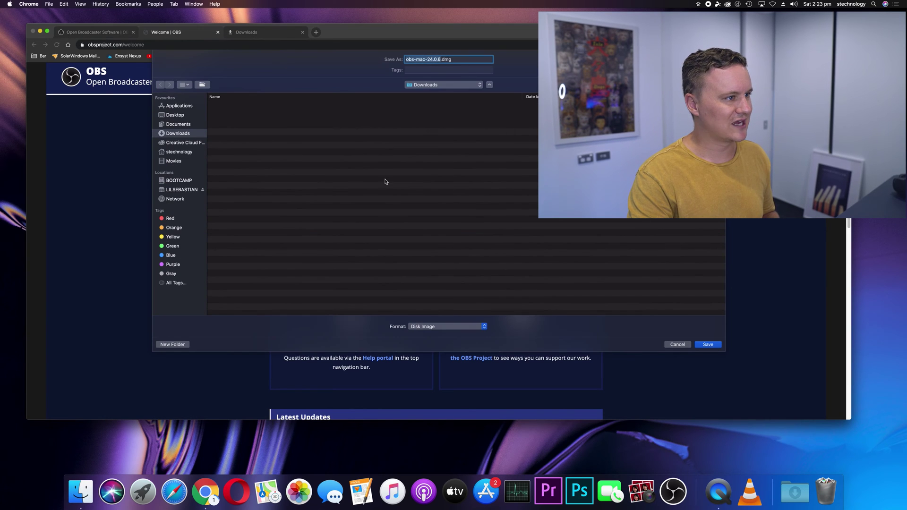
pyautogui.click(706, 344)
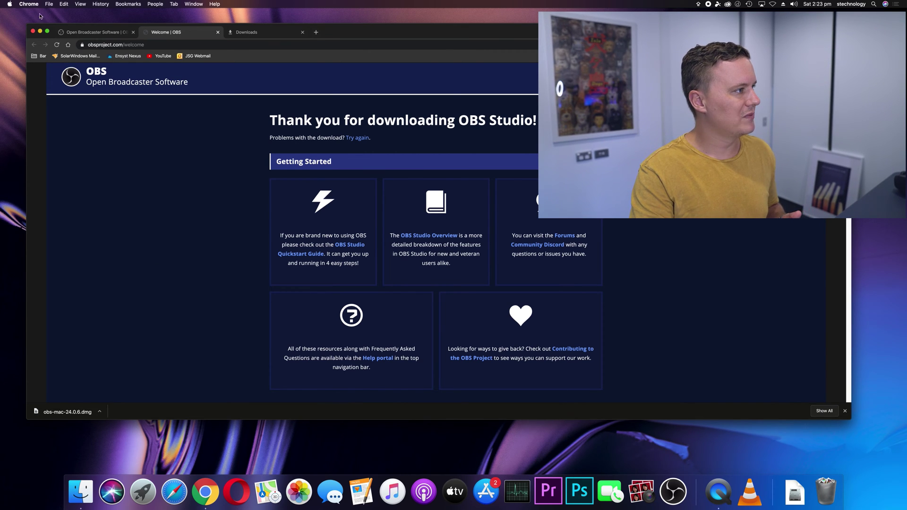
# Step: Minimize Chrome and About This Mac, then launch OBS from the Applications folder
pyautogui.click(40, 31)
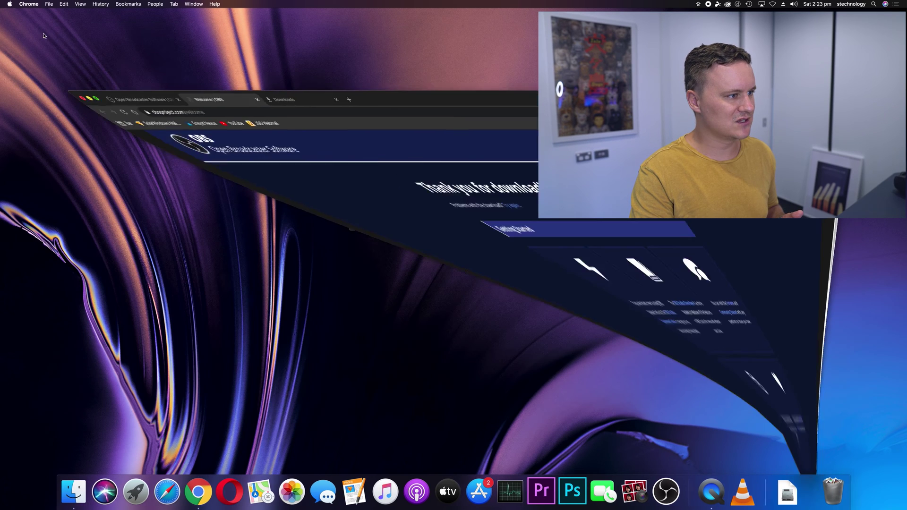
pyautogui.click(363, 113)
pyautogui.click(91, 4)
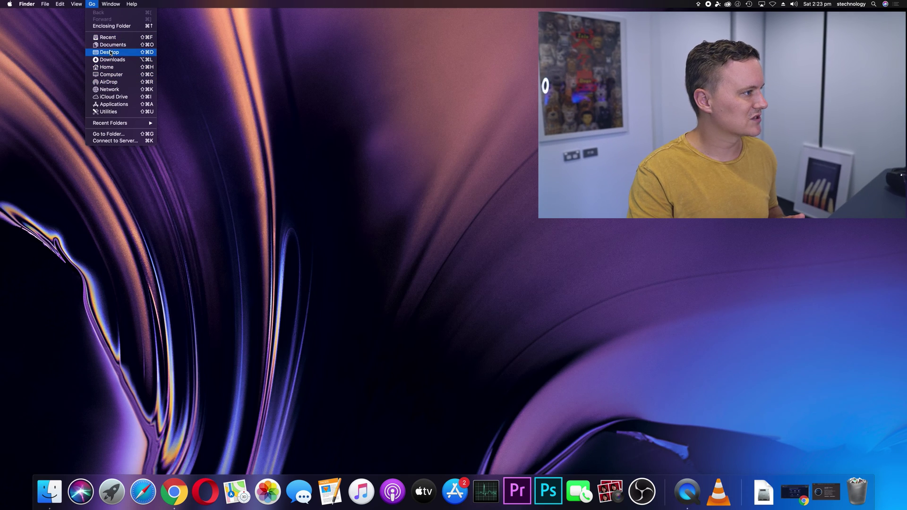
pyautogui.click(114, 103)
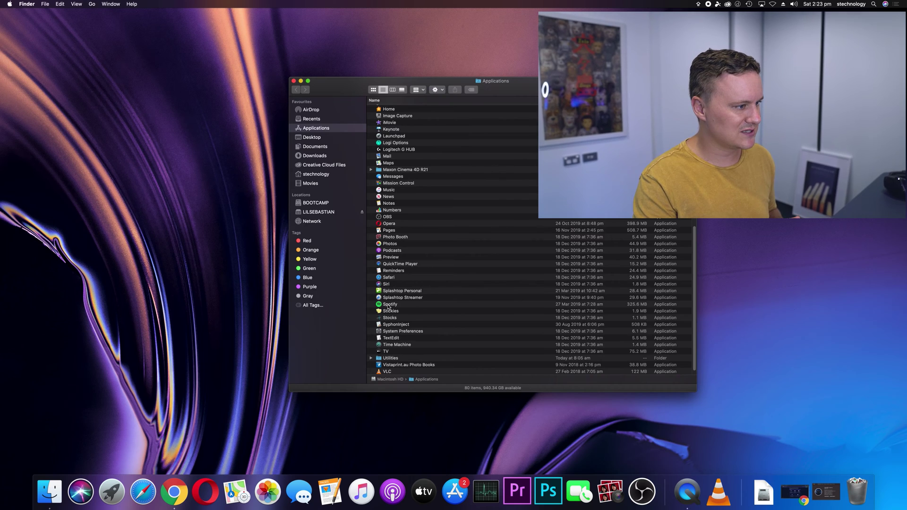
pyautogui.click(390, 218)
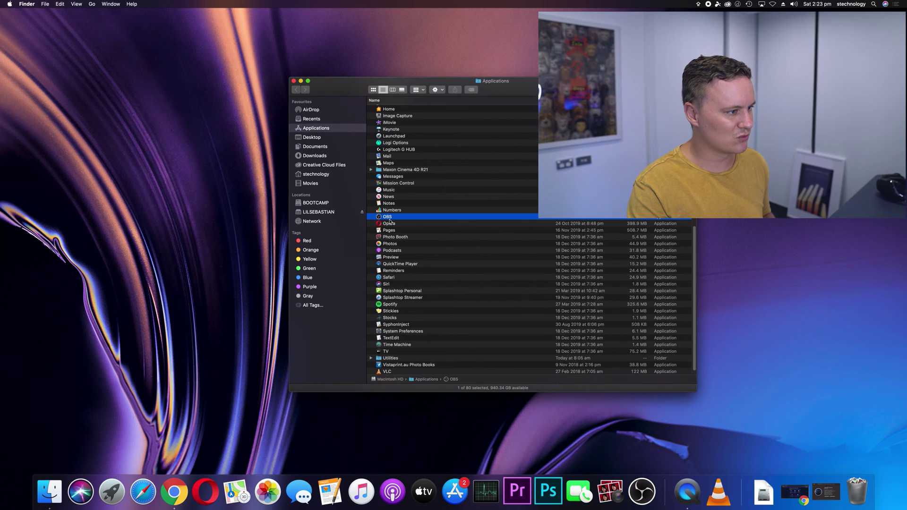
pyautogui.doubleClick(412, 218)
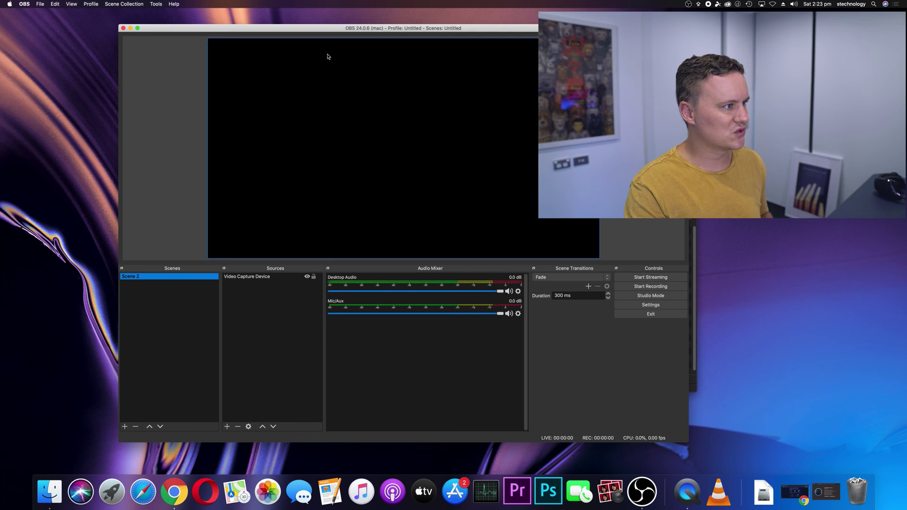
# Step: Remove the Video Capture Device source from Scene 2, confirming the deletion
pyautogui.moveTo(329, 30); pyautogui.dragTo(349, 33)
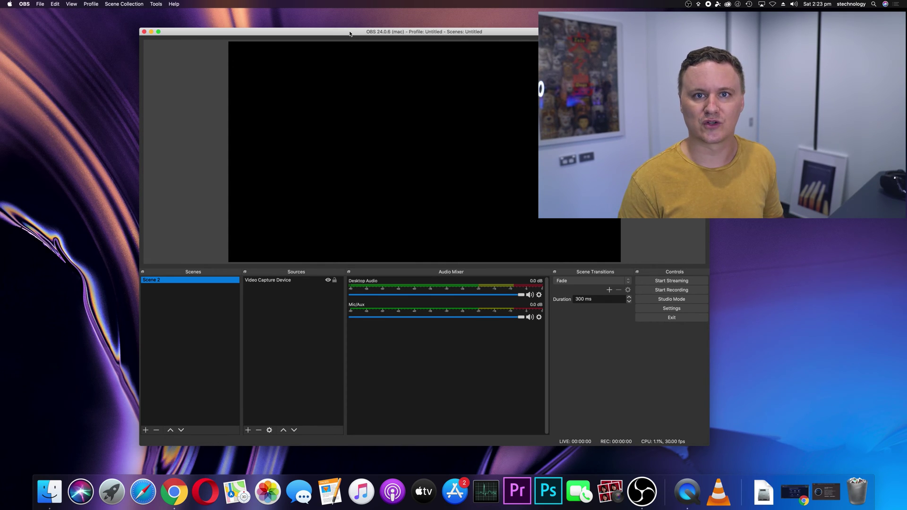
pyautogui.moveTo(350, 34); pyautogui.dragTo(320, 26)
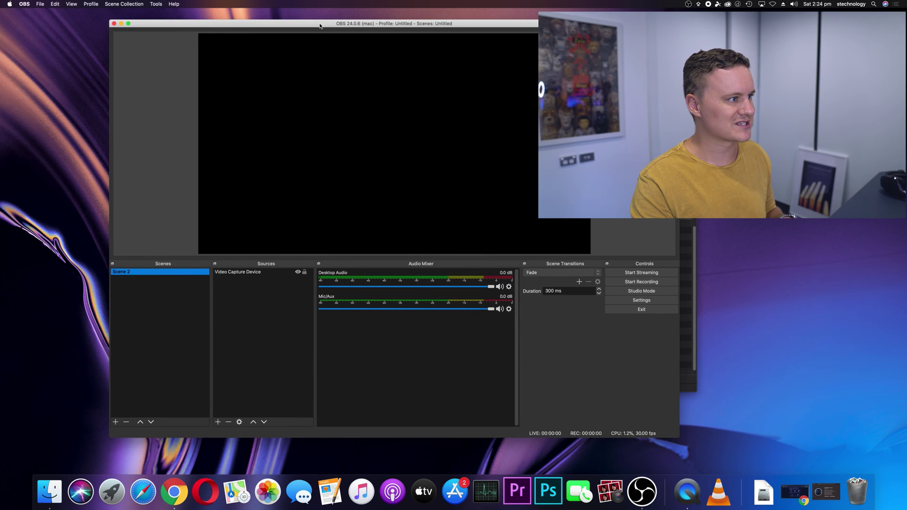
pyautogui.click(247, 275)
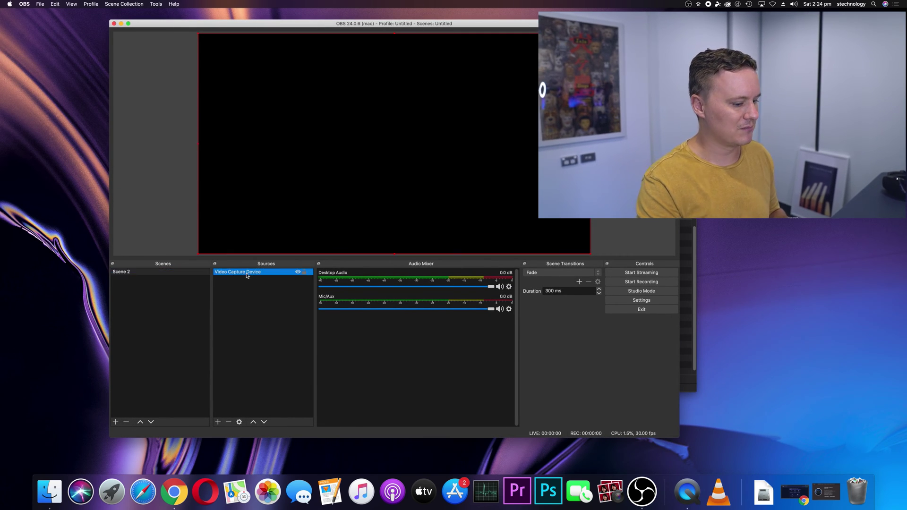
pyautogui.press('BackSpace')
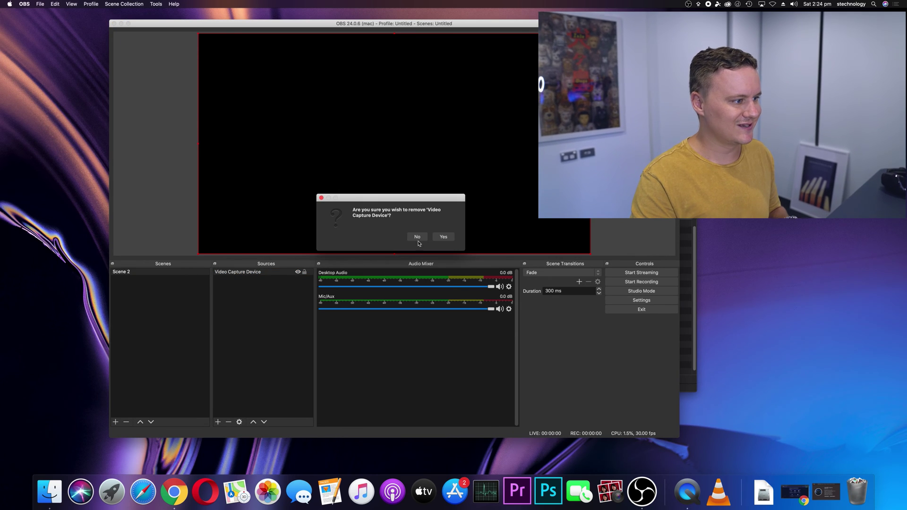
pyautogui.press('Escape')
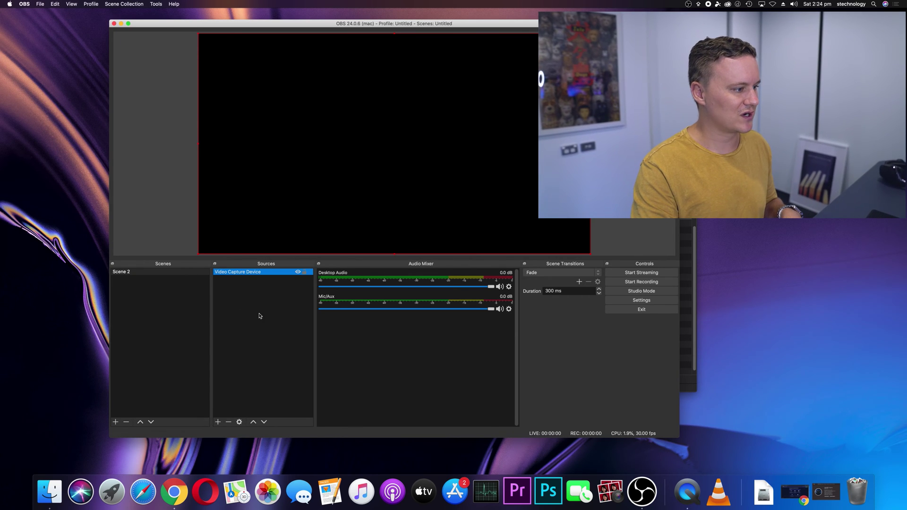
pyautogui.click(241, 356)
pyautogui.click(284, 275)
pyautogui.click(229, 422)
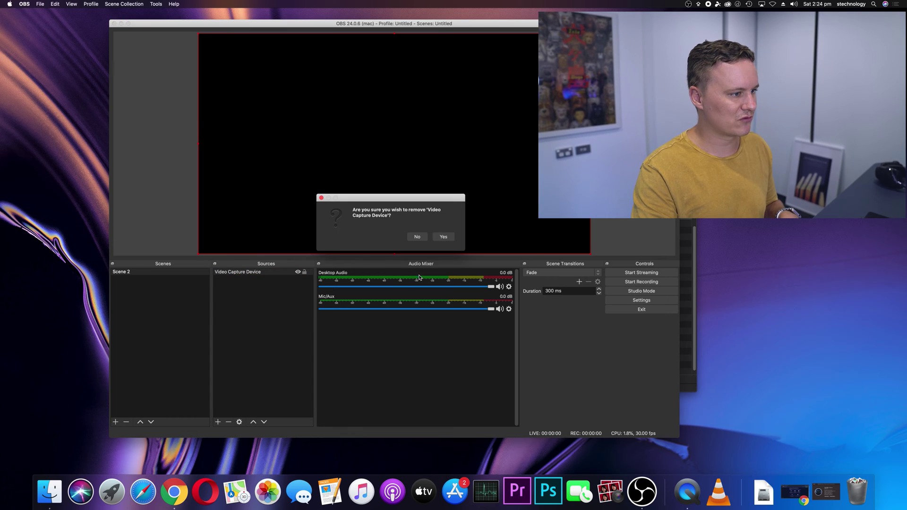
pyautogui.click(442, 237)
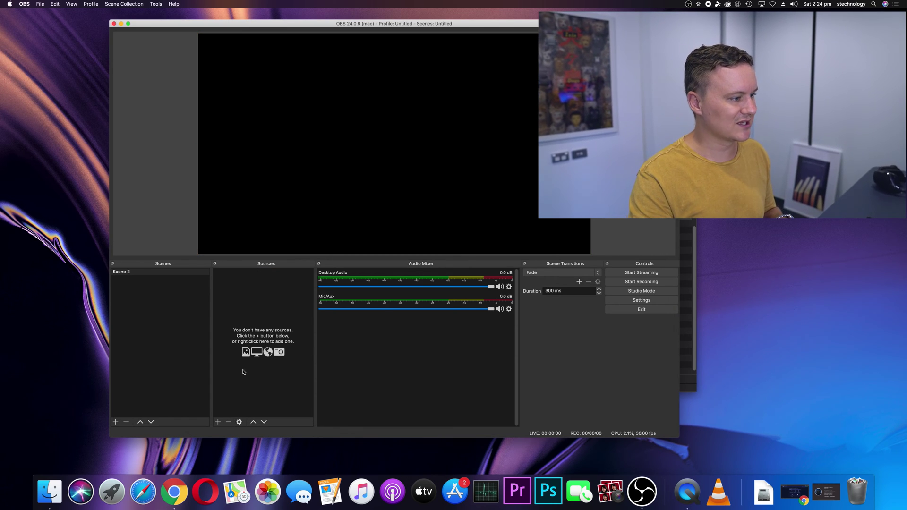
# Step: Add a new Video Capture Device source named 'brio 4k'
pyautogui.click(219, 422)
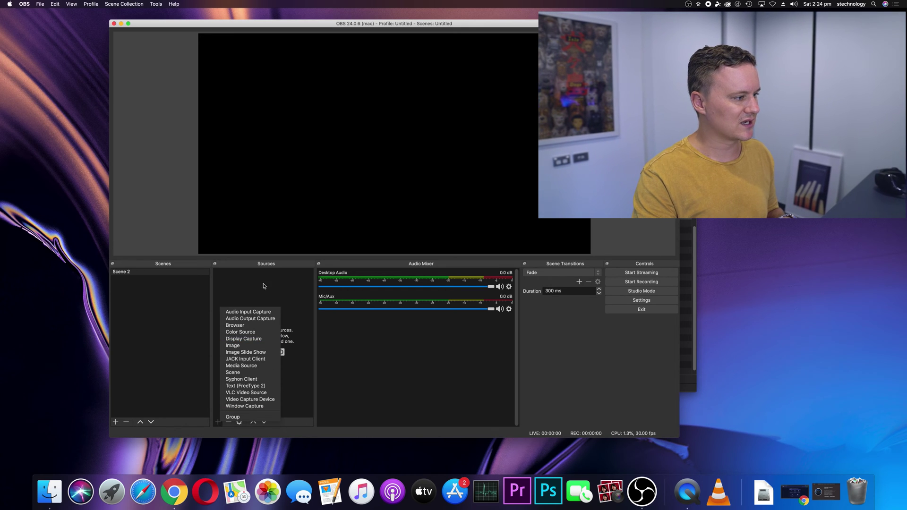
pyautogui.click(247, 401)
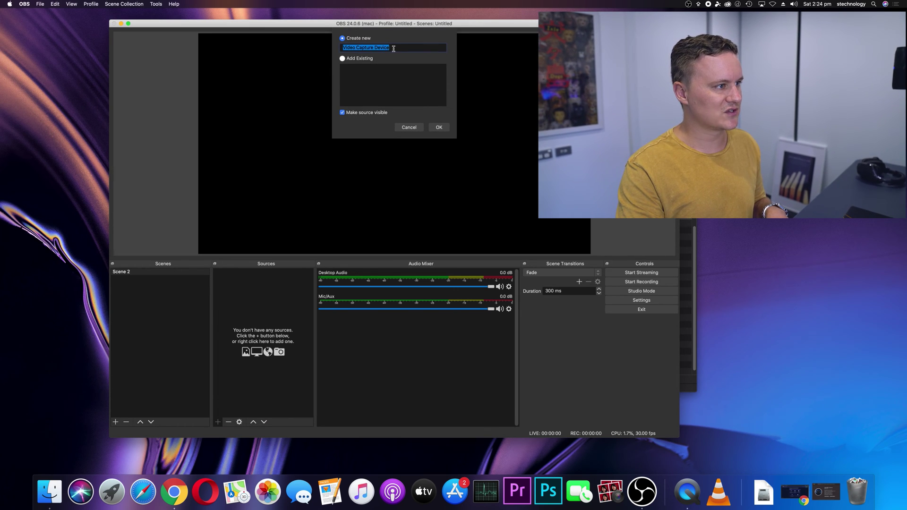
pyautogui.write('brio 4k')
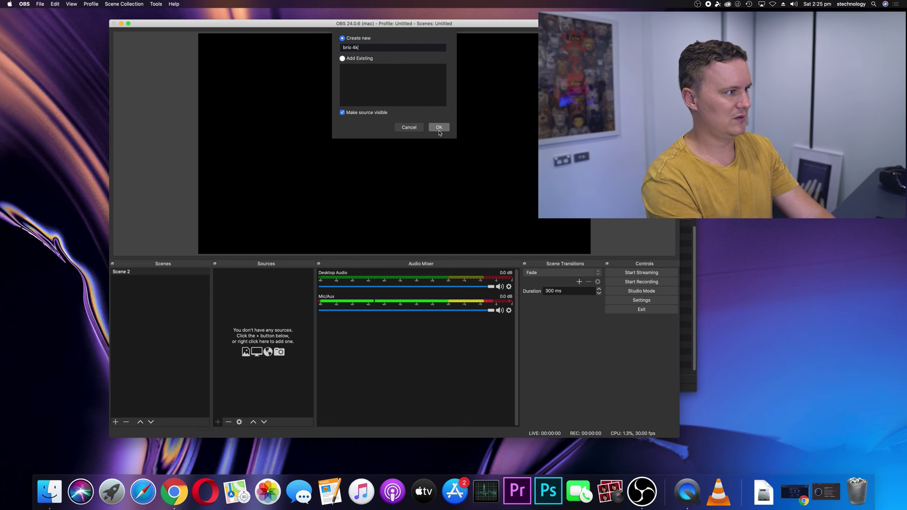
pyautogui.click(439, 131)
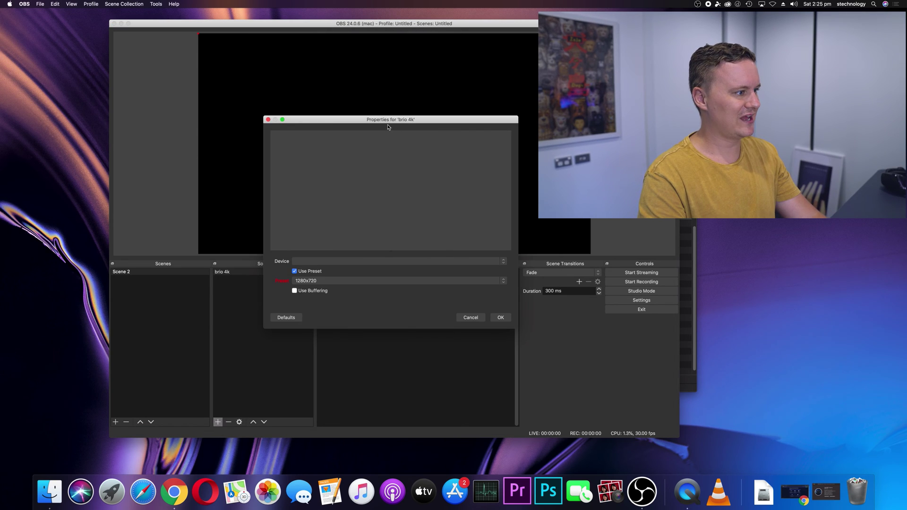
# Step: Set its device to Logitech BRIO, presets off, 1920x1080 resolution at 60 fps
pyautogui.click(298, 262)
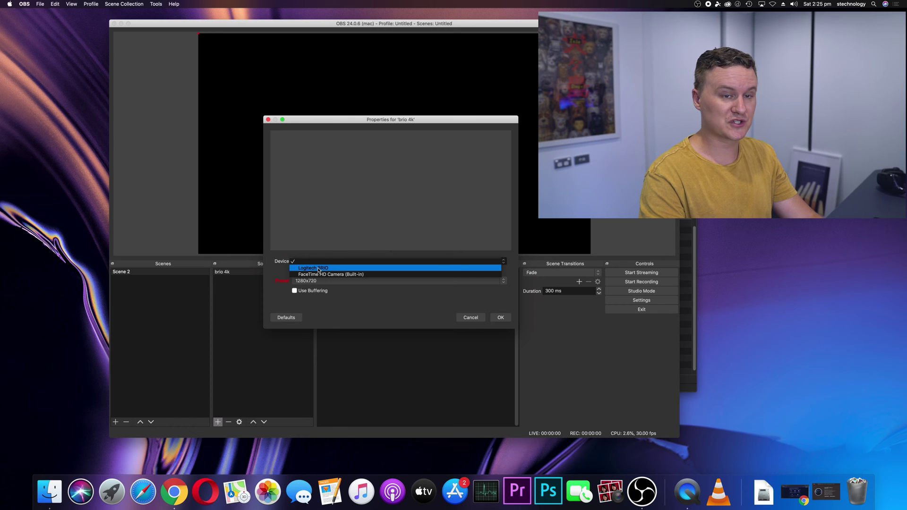
pyautogui.click(319, 268)
pyautogui.click(295, 273)
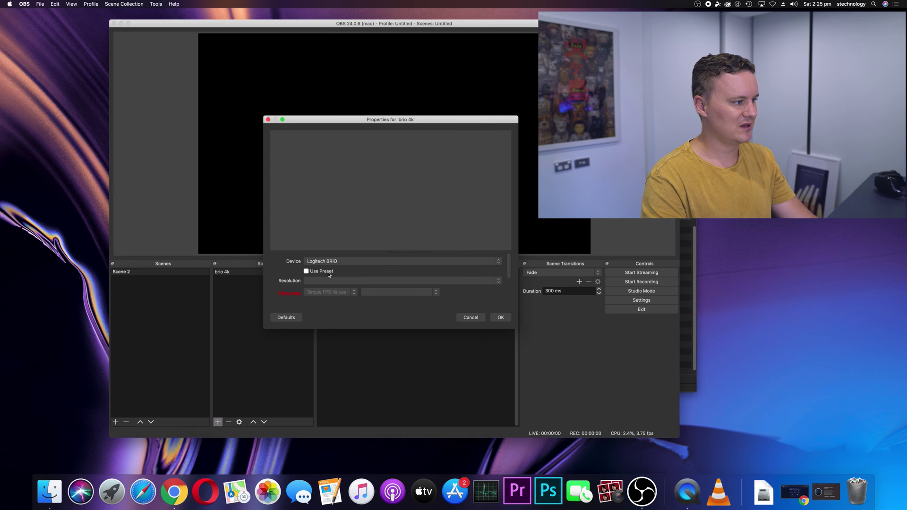
pyautogui.click(320, 282)
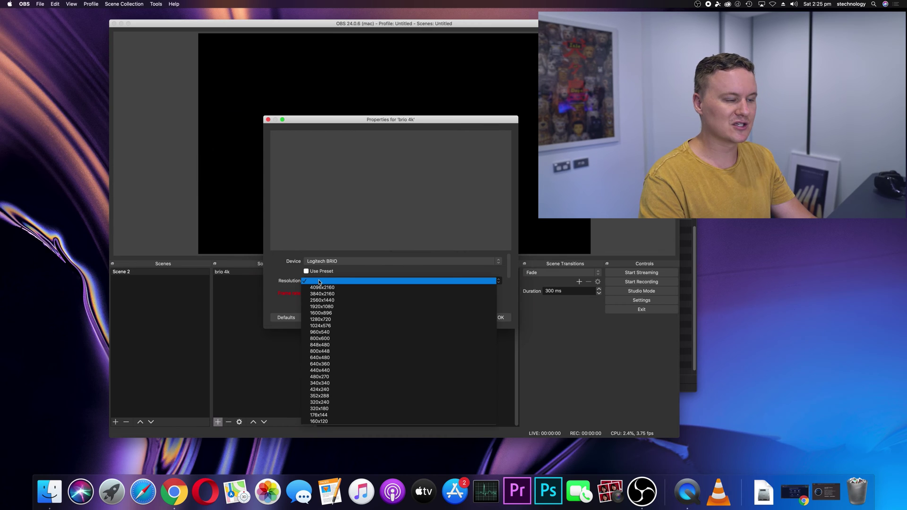
pyautogui.click(321, 308)
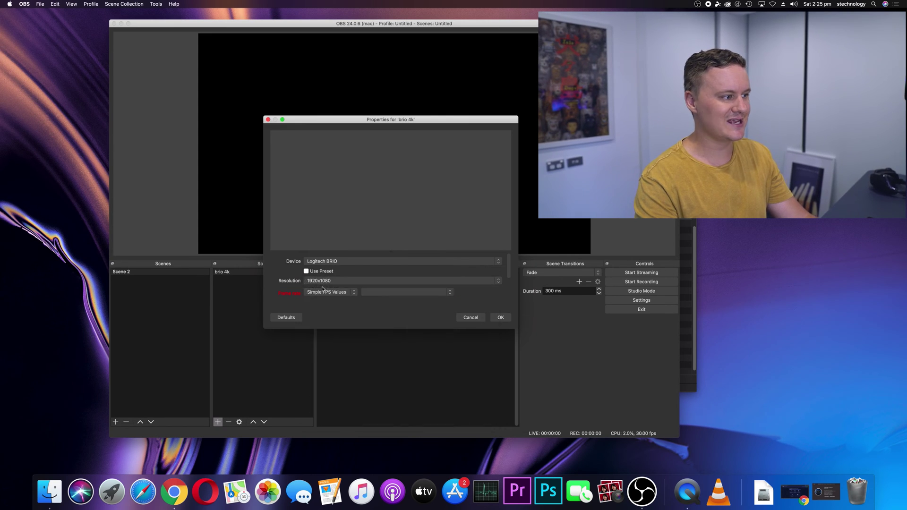
pyautogui.click(408, 293)
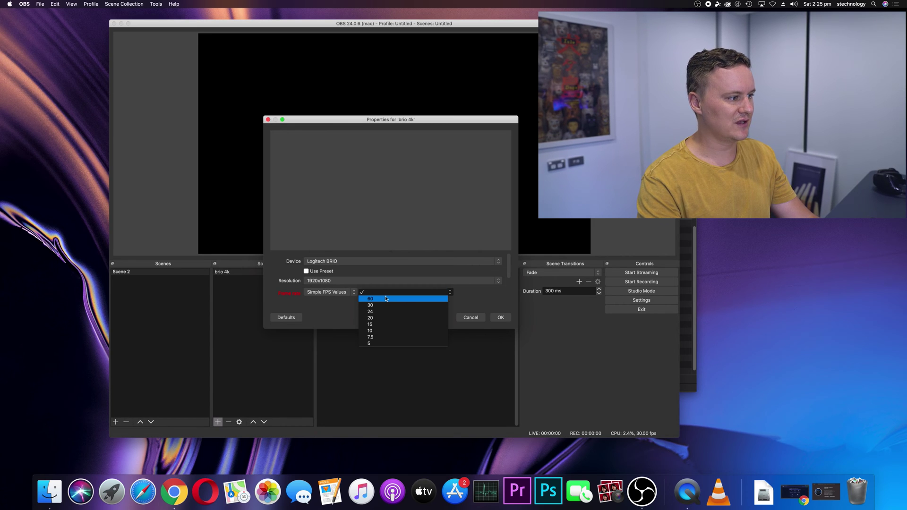
pyautogui.click(386, 299)
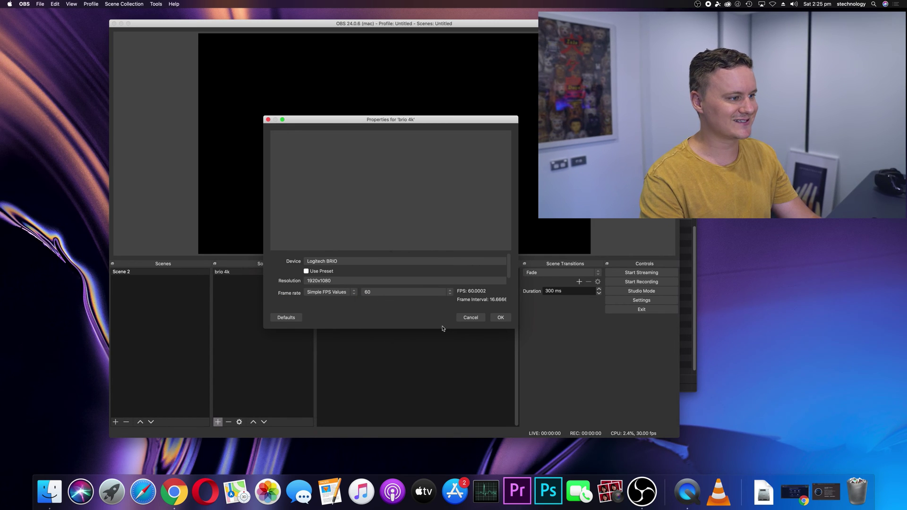
# Step: Apply the brio 4k properties and move the webcam image to the canvas centre
pyautogui.click(501, 318)
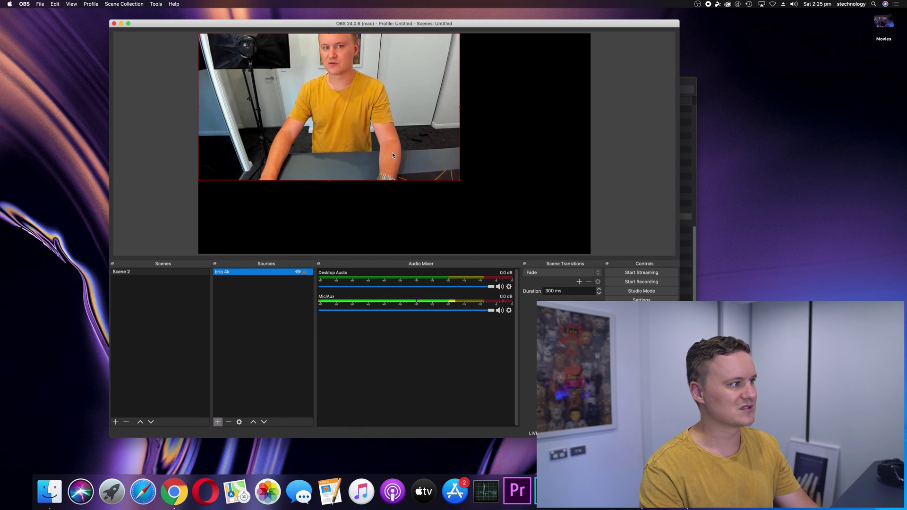
pyautogui.moveTo(351, 96); pyautogui.dragTo(409, 125)
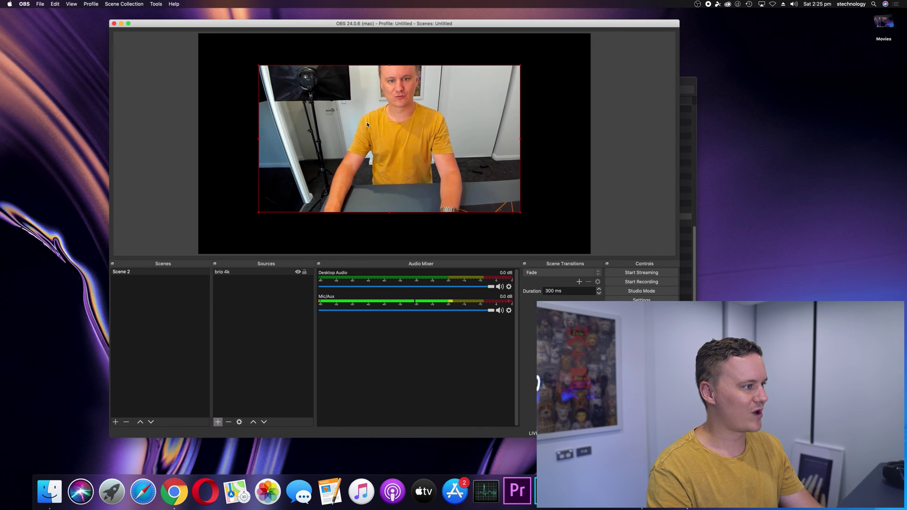
# Step: Apply Transform > Fit to screen to the brio 4k source, then deselect it
pyautogui.rightClick(376, 134)
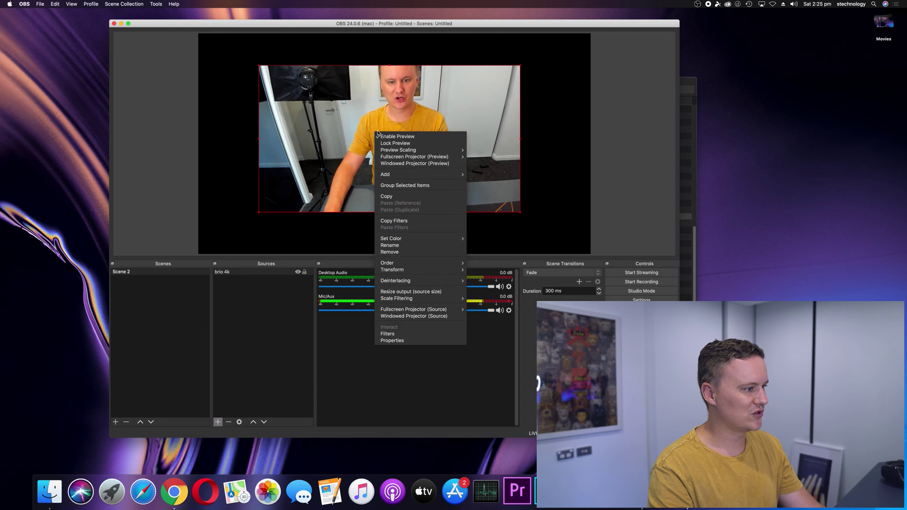
pyautogui.moveTo(401, 271)
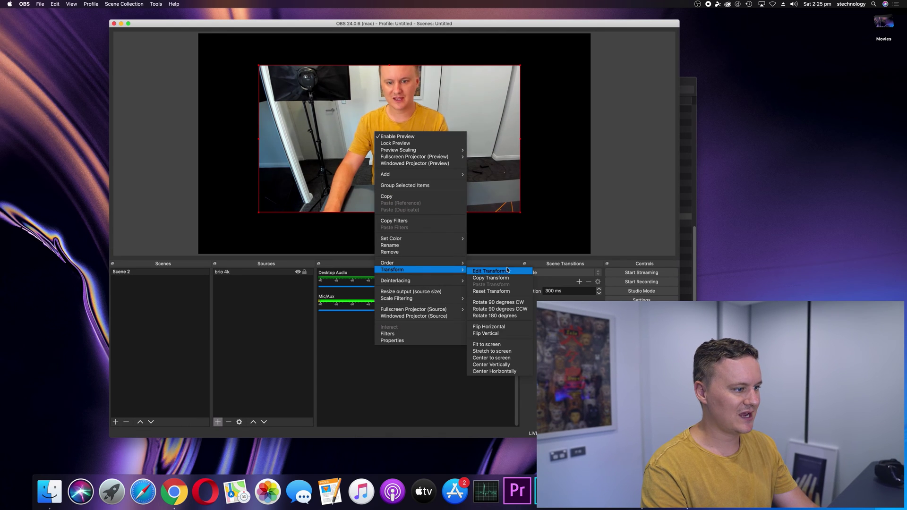
pyautogui.click(497, 345)
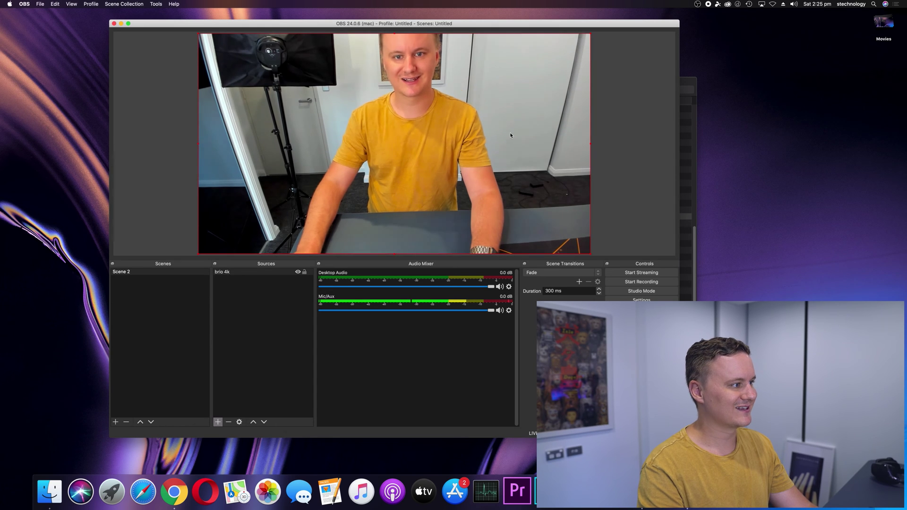
pyautogui.click(178, 144)
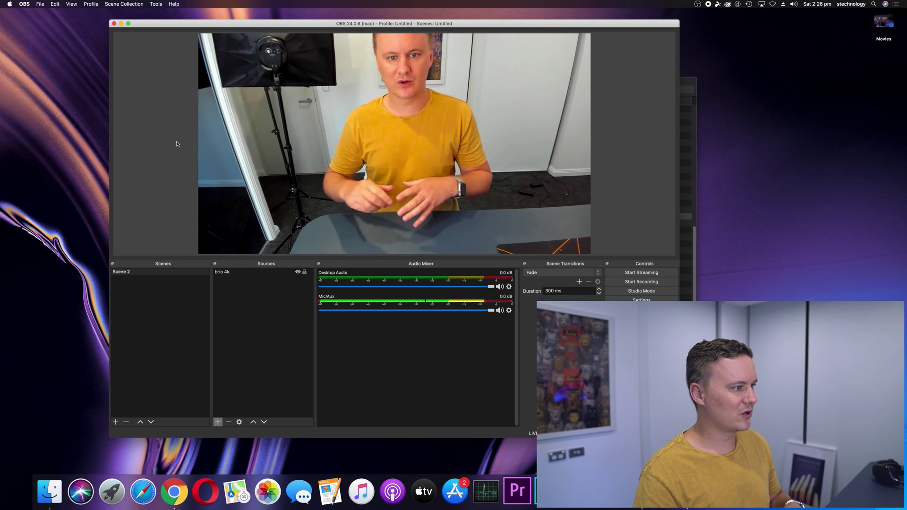
# Step: In Output settings, keep High Quality, Medium File Size recording in mp4 format
pyautogui.moveTo(202, 28); pyautogui.dragTo(199, 26)
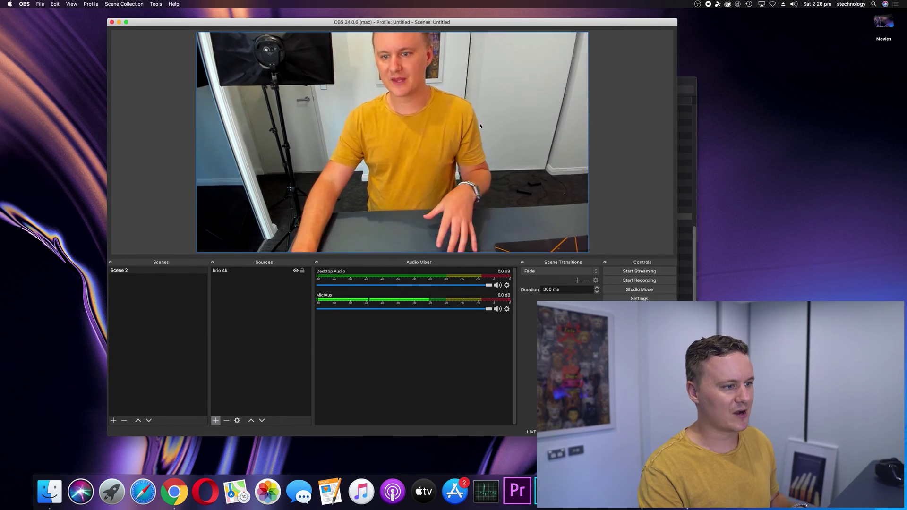
pyautogui.click(633, 299)
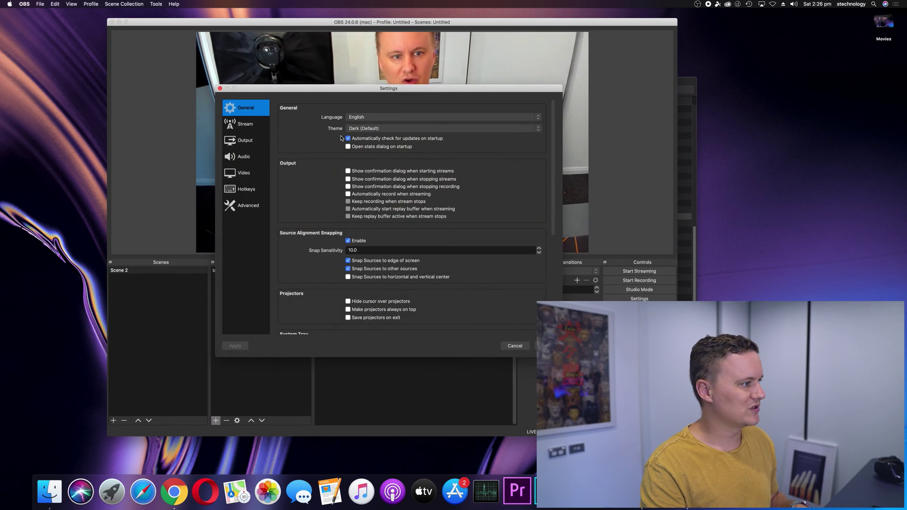
pyautogui.click(245, 141)
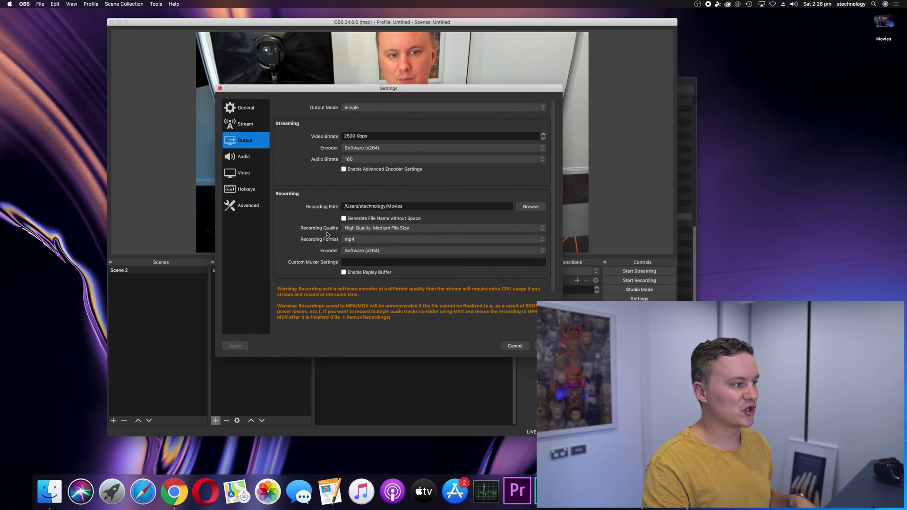
pyautogui.click(380, 228)
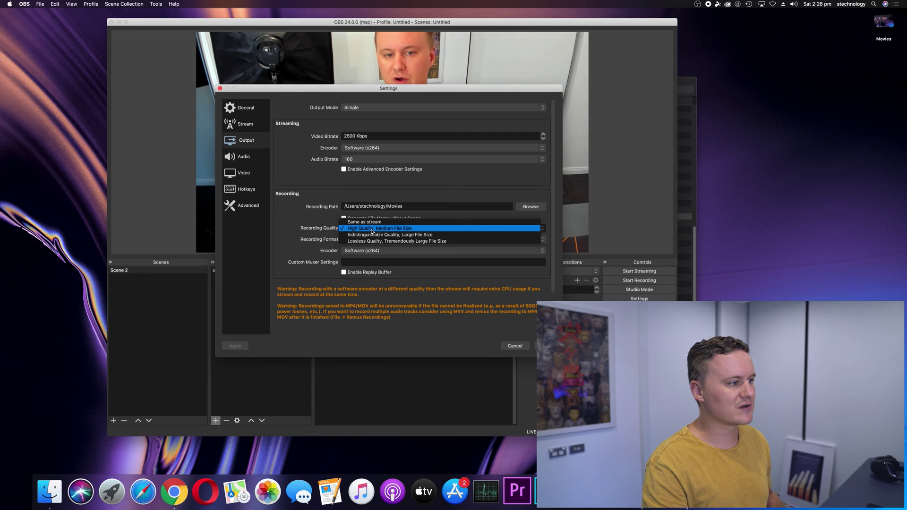
pyautogui.click(373, 229)
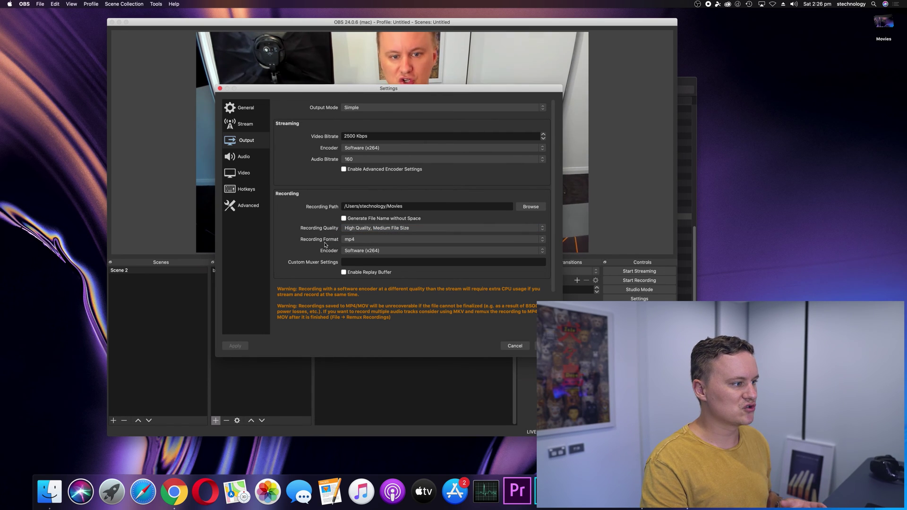
pyautogui.click(359, 239)
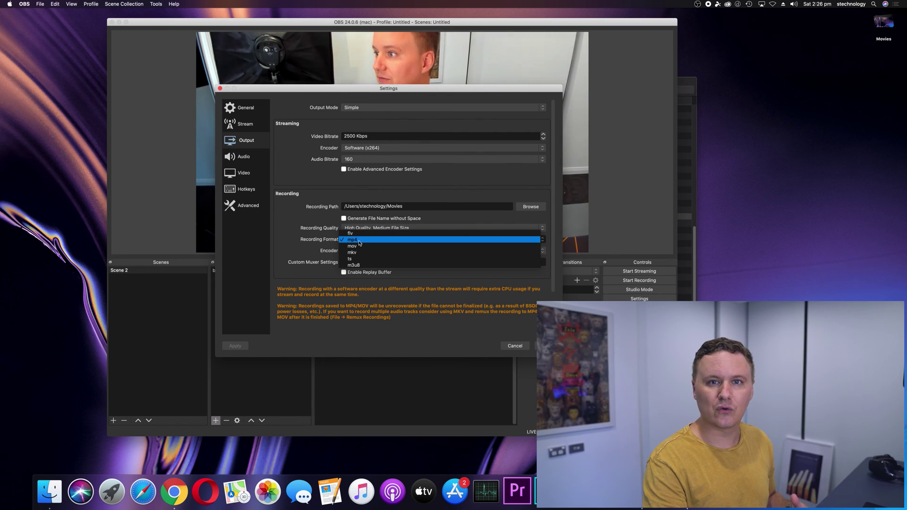
pyautogui.click(360, 241)
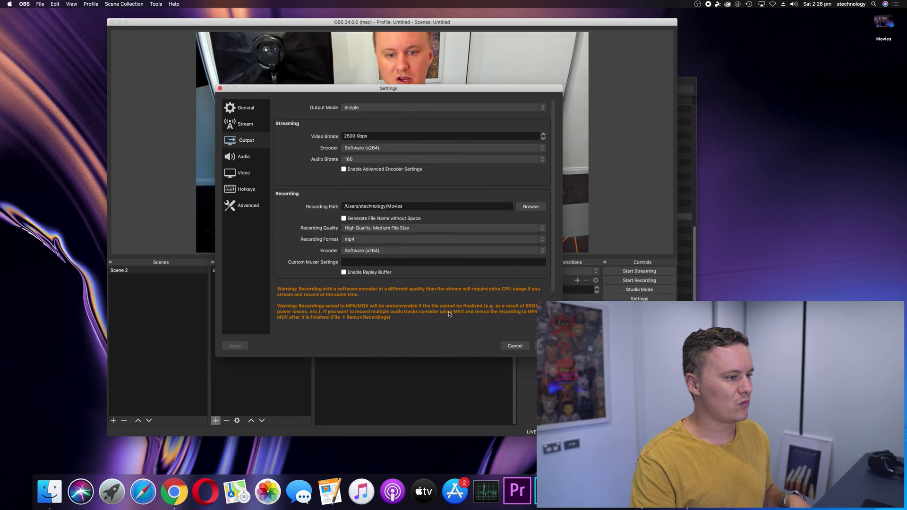
pyautogui.click(551, 346)
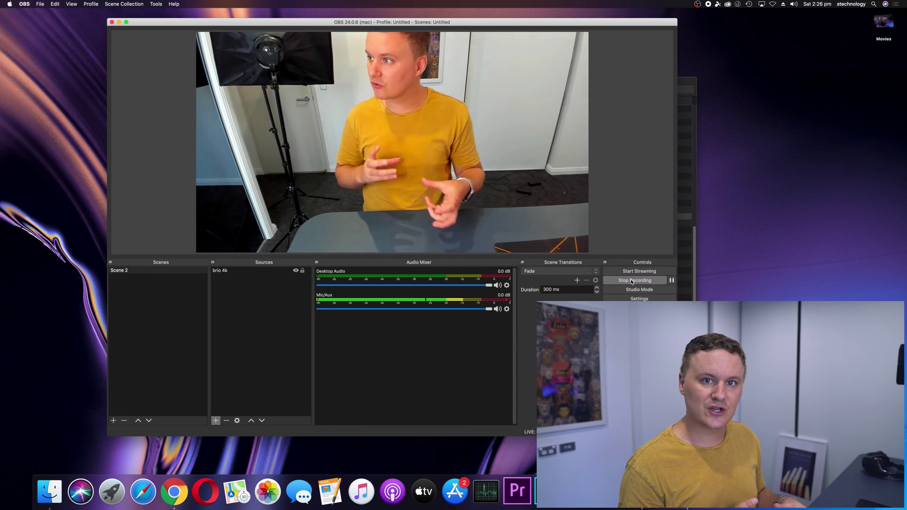
# Step: Add a Color Correction filter to the brio 4k source
pyautogui.click(225, 273)
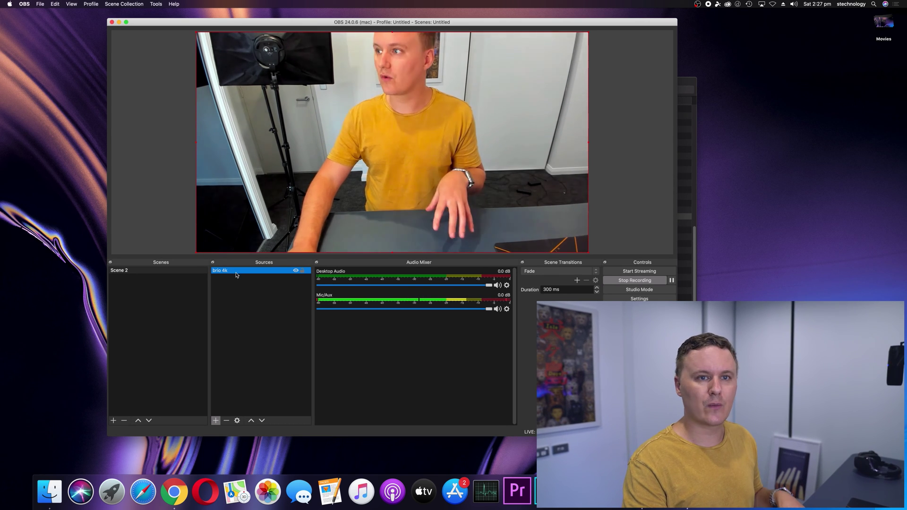
pyautogui.rightClick(235, 274)
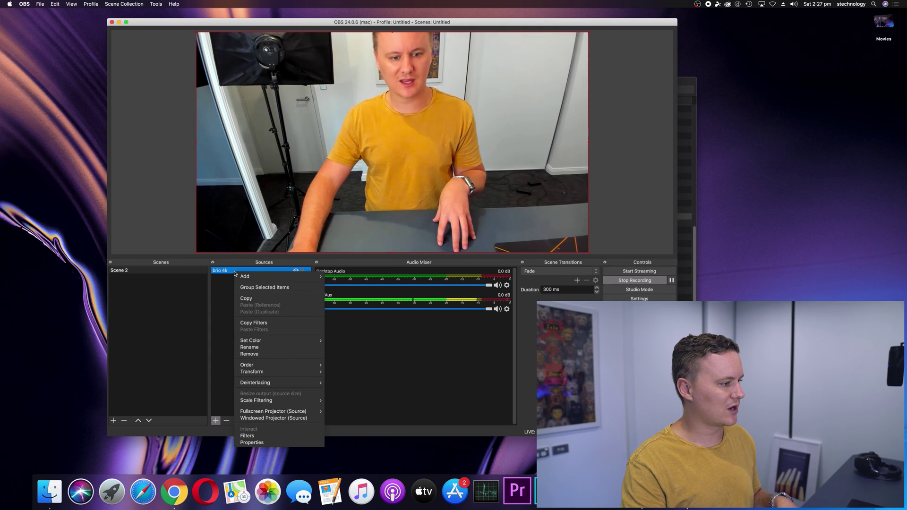
pyautogui.click(248, 436)
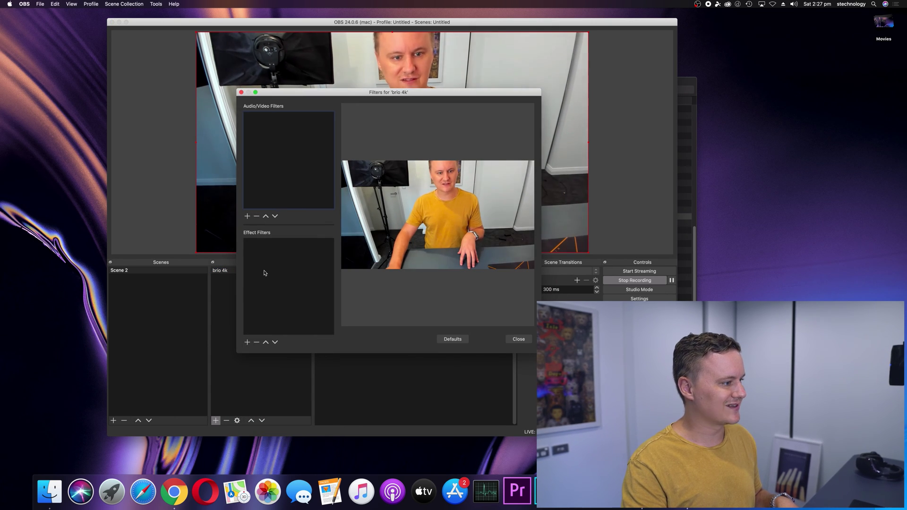
pyautogui.click(247, 342)
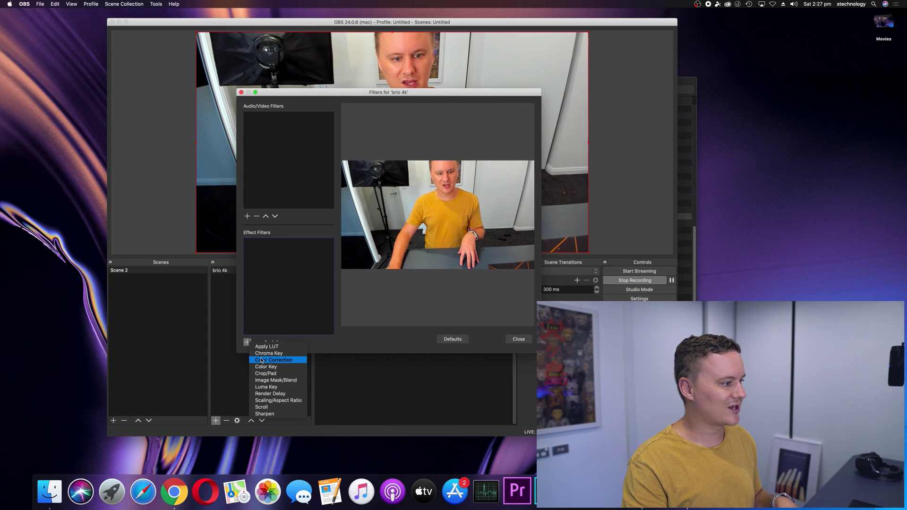
pyautogui.click(261, 361)
pyautogui.click(407, 128)
# Step: Try contrast at -0.52, then reset the filter to defaults and close Filters
pyautogui.moveTo(434, 263); pyautogui.dragTo(446, 321)
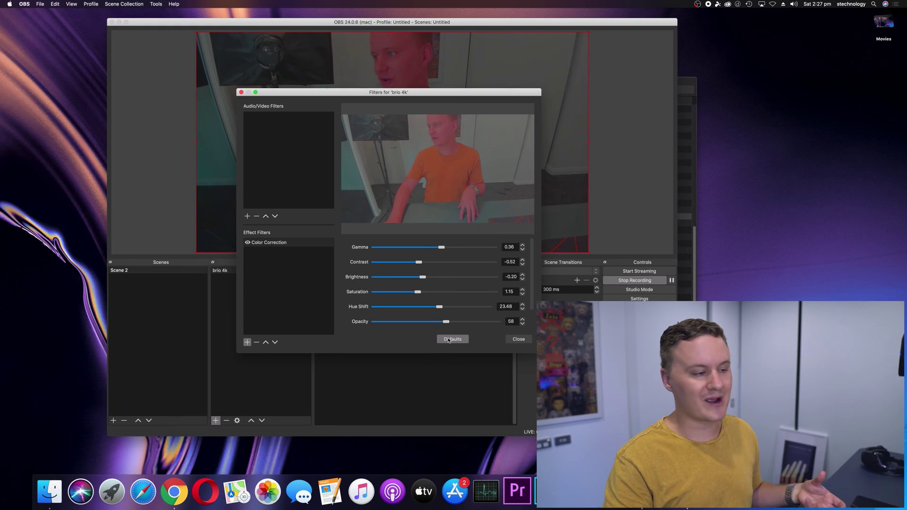
pyautogui.click(449, 340)
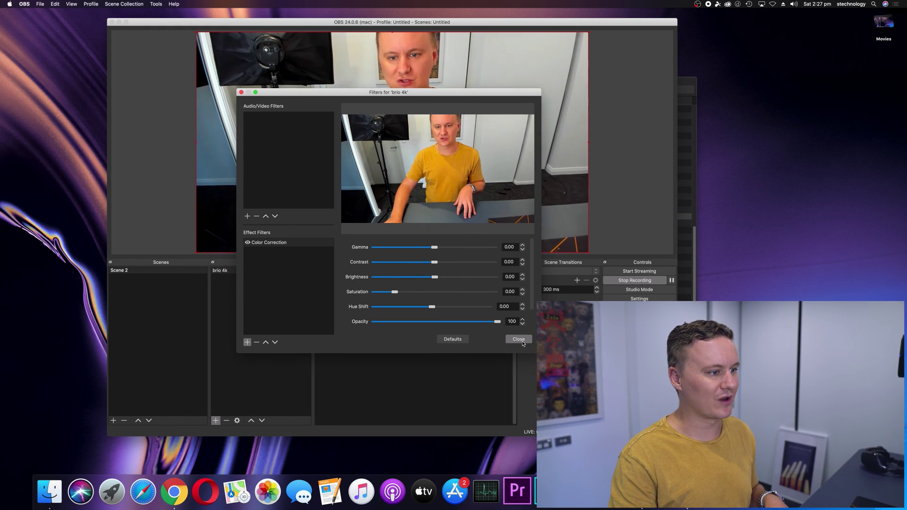
pyautogui.scroll(-2, 532, 308)
pyautogui.scroll(2, 532, 308)
pyautogui.scroll(-2, 532, 308)
pyautogui.click(519, 340)
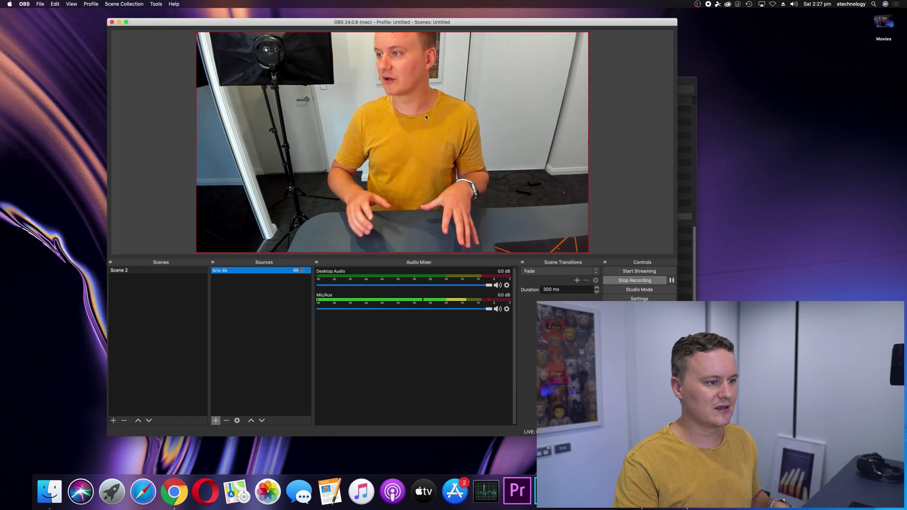
# Step: Stop the recording, quit OBS, and close the Finder Applications window
pyautogui.click(635, 280)
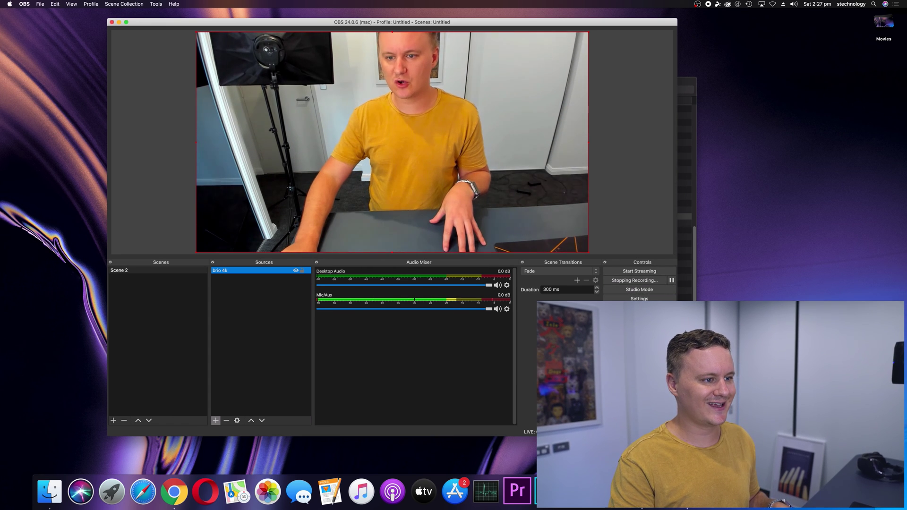
pyautogui.press('super+q')
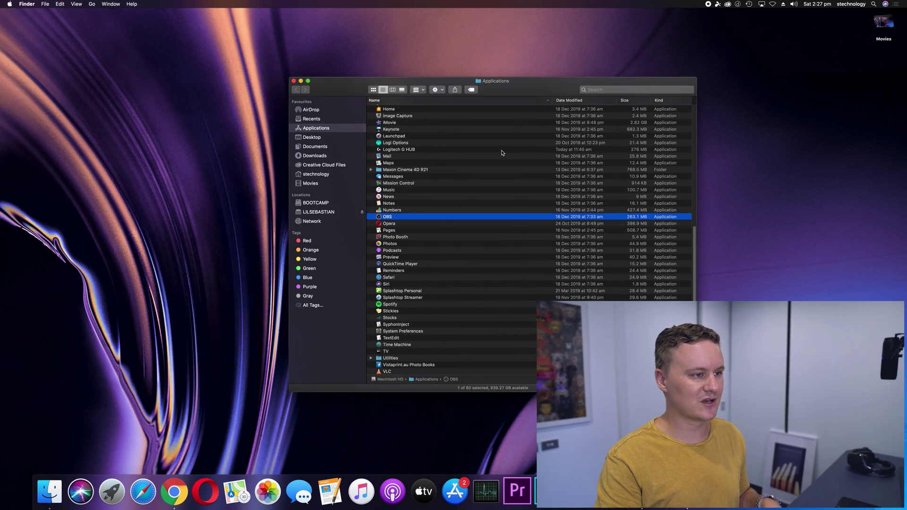
pyautogui.click(294, 81)
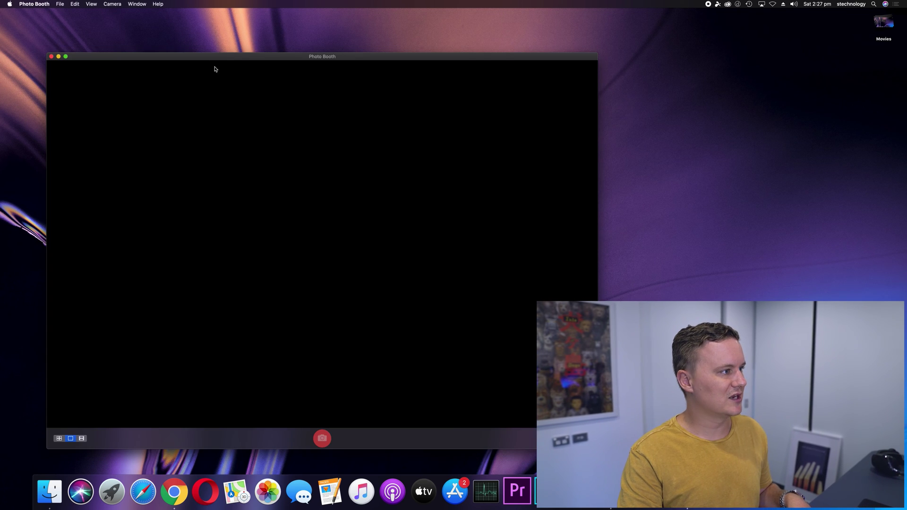
pyautogui.moveTo(209, 58); pyautogui.dragTo(329, 46)
# Step: Switch Photo Booth's camera to the Logitech BRIO and recheck the Camera menu
pyautogui.click(112, 4)
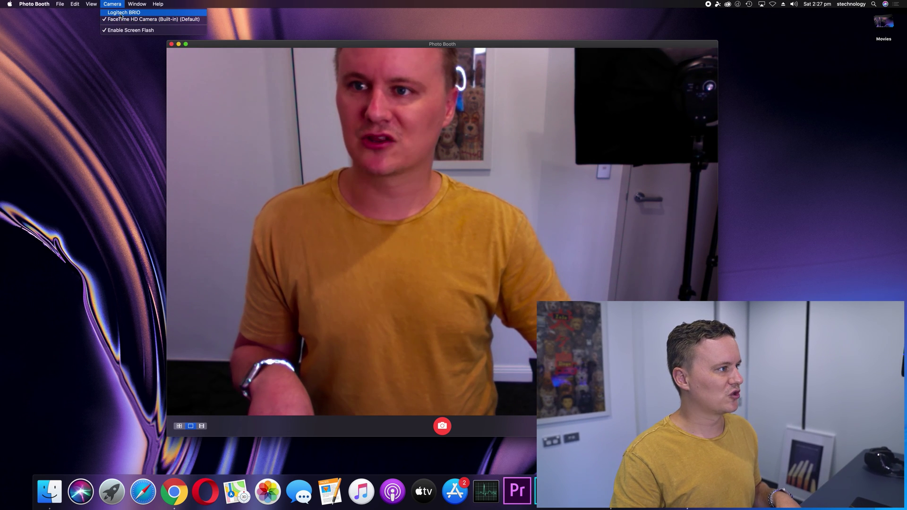
pyautogui.click(120, 18)
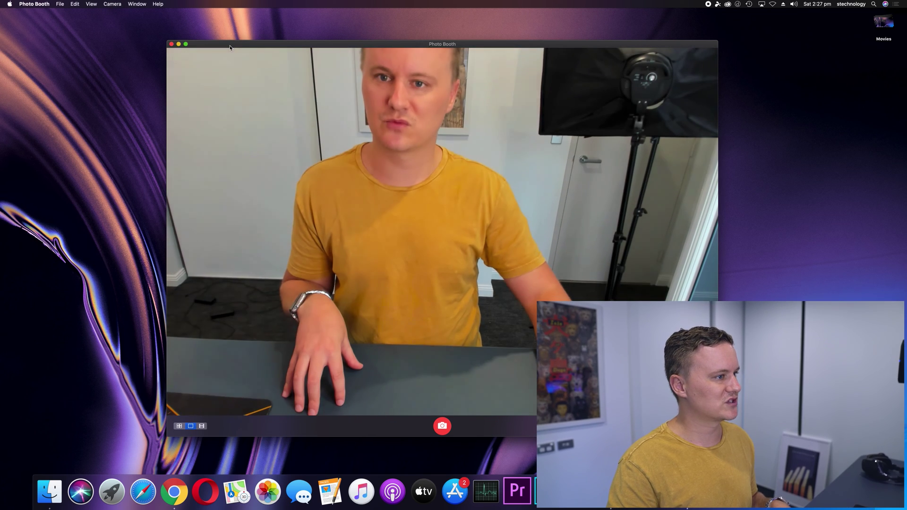
pyautogui.moveTo(229, 46); pyautogui.dragTo(171, 34)
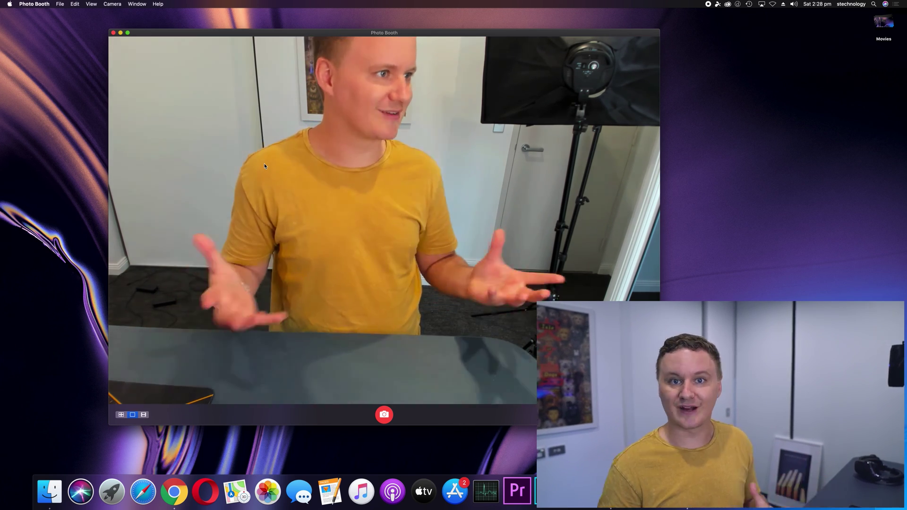
pyautogui.moveTo(222, 33); pyautogui.dragTo(273, 37)
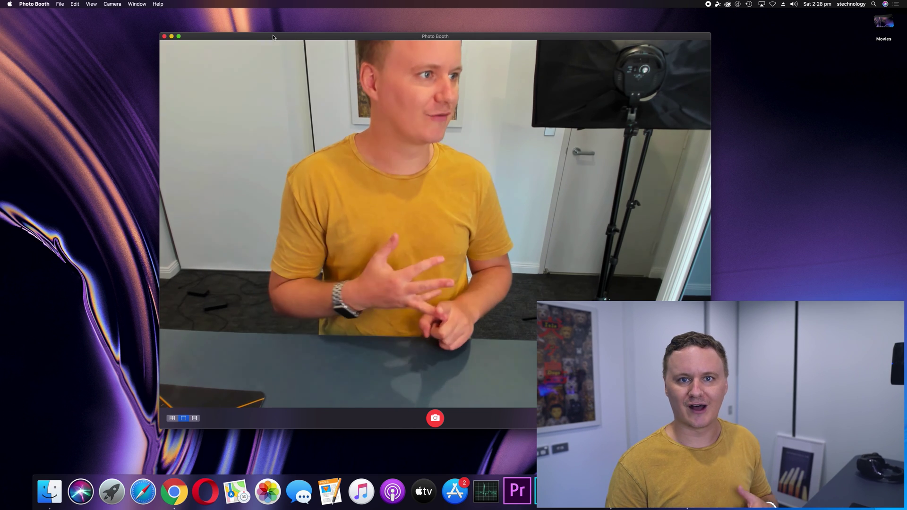
pyautogui.click(113, 4)
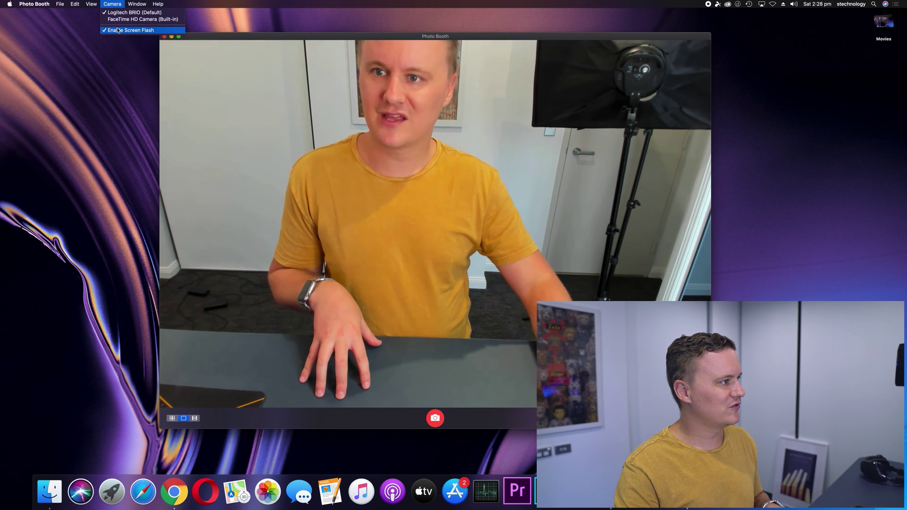
pyautogui.click(203, 36)
# Step: Close the Photo Booth camera window so only the empty desktop remains
pyautogui.click(164, 36)
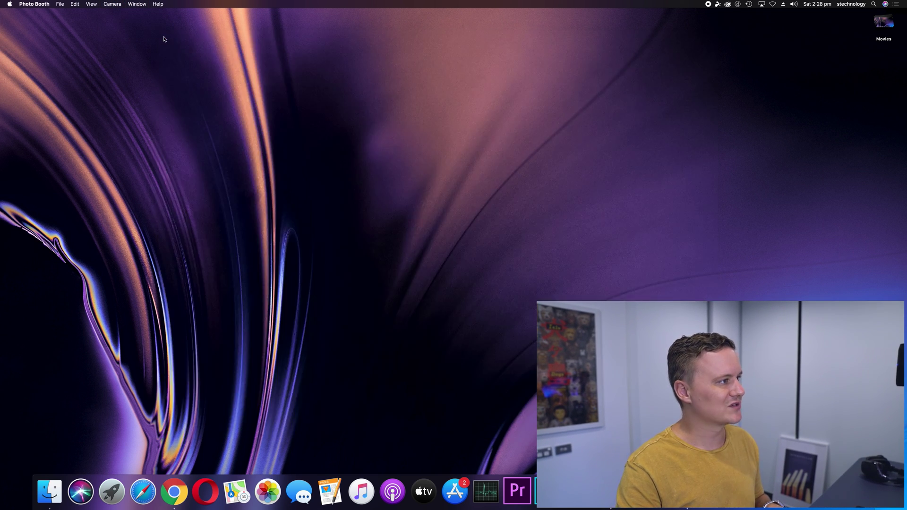